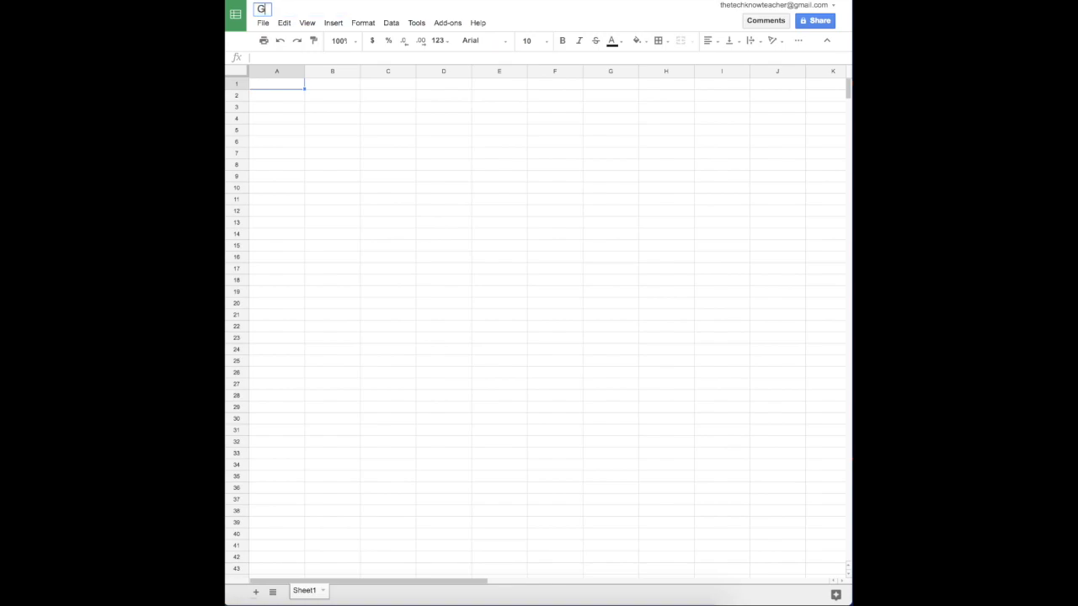
Name the spreadsheet "Google Sheets -" followed by the surname.
type("ets - Granger")
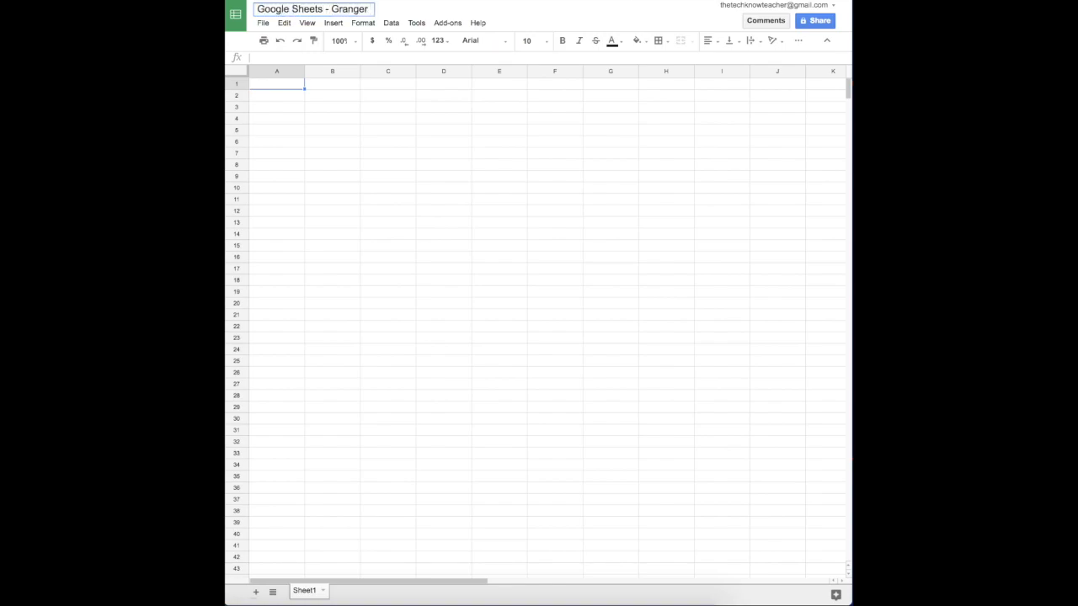
left_click(314, 109)
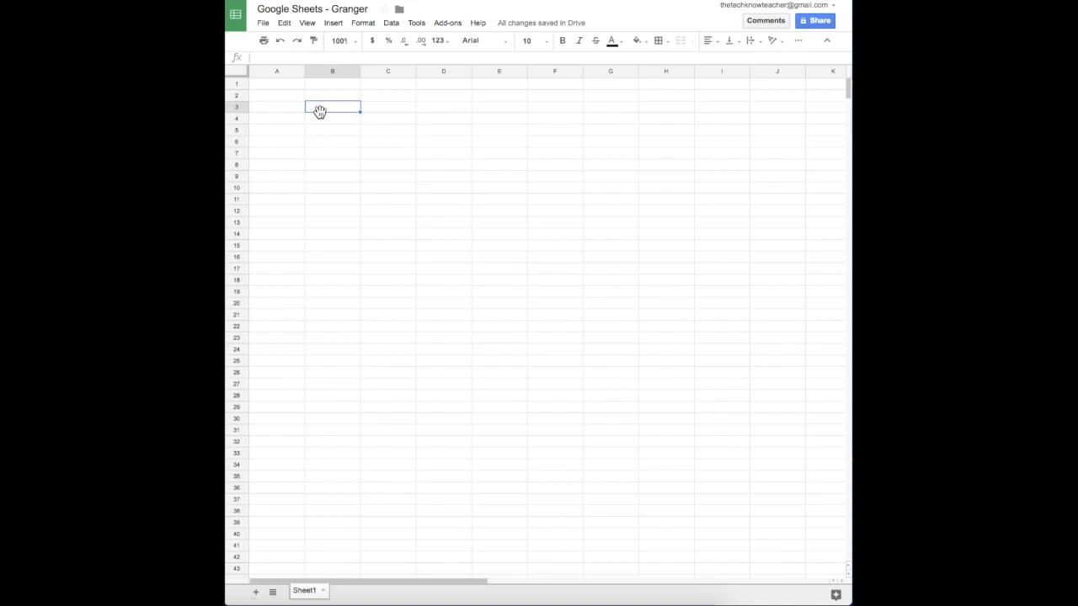
Enter the title "Number of Students by Count" in cell A1.
left_click(282, 87)
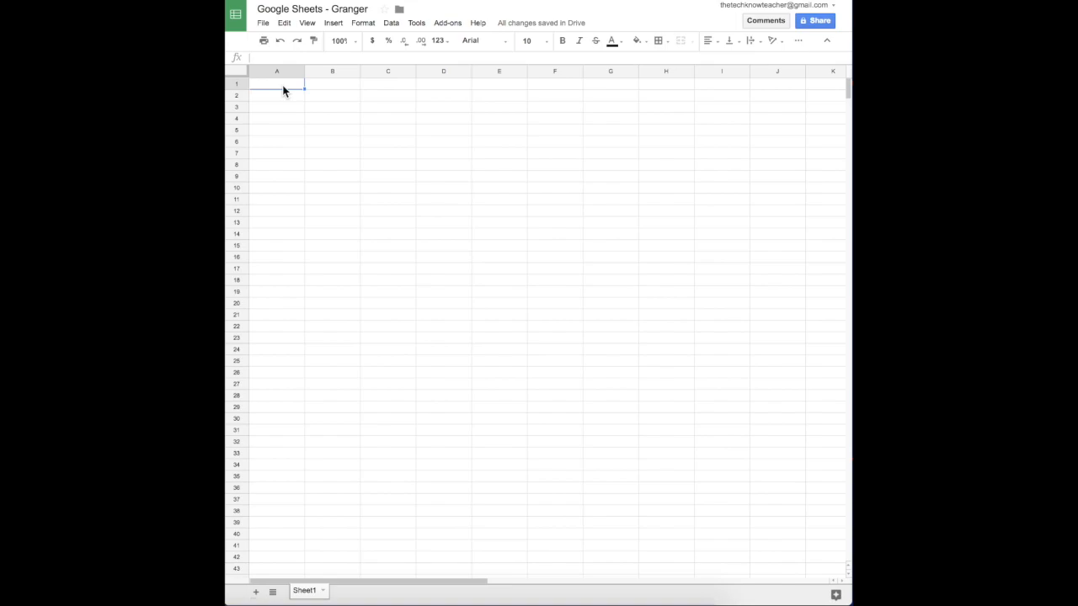
type("Number of STudent")
key("BackSpace")
key("BackSpace")
key("BackSpace")
key("BackSpace")
key("BackSpace")
key("BackSpace")
type("tudents")
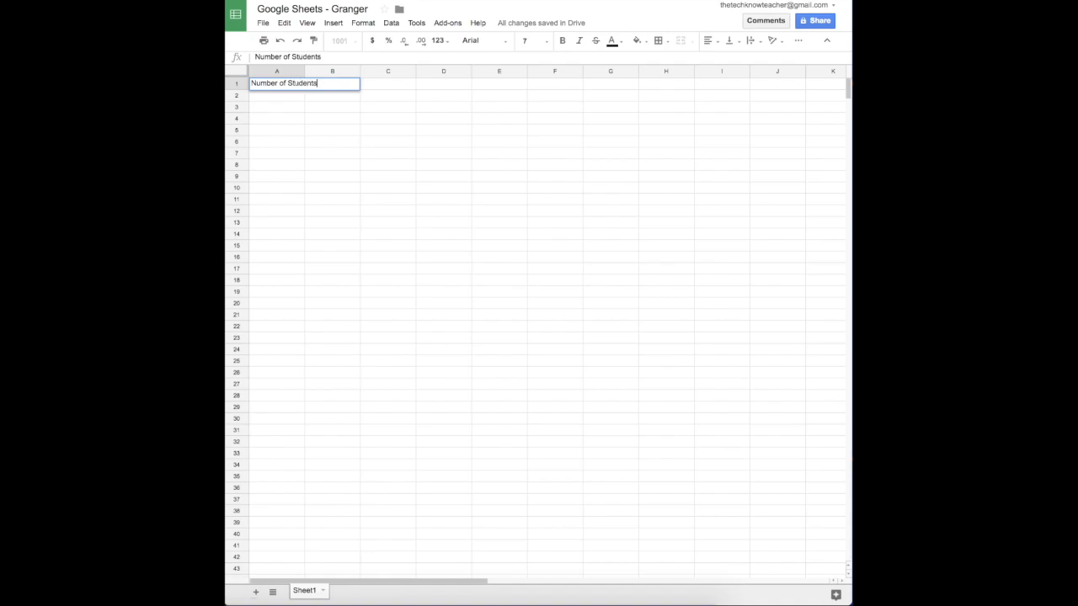
type(" by Count")
key("Return")
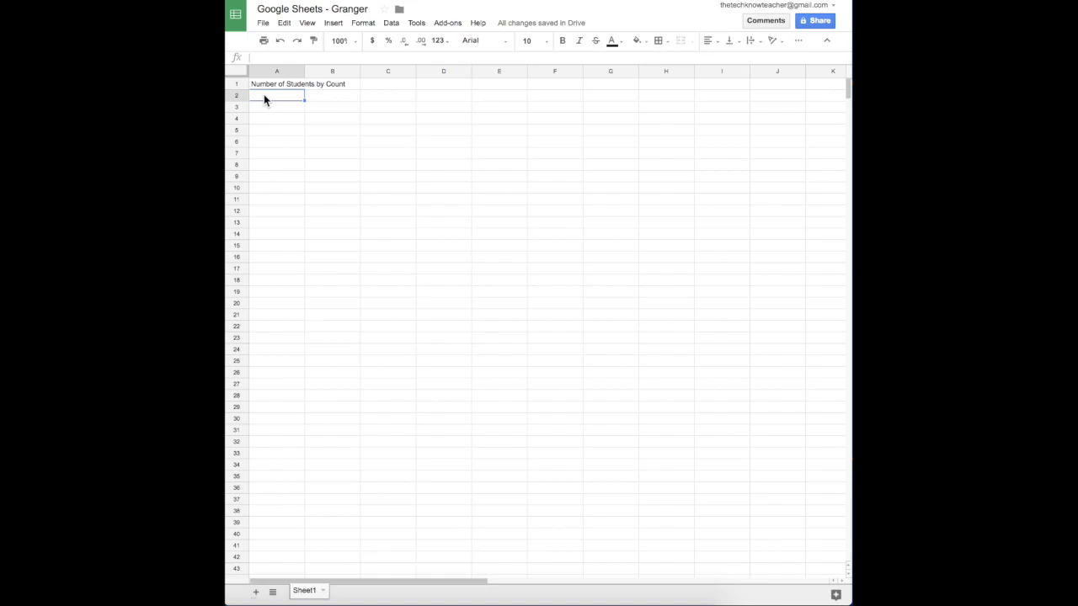
Enter the row labels Red, Orange, Yellow, Green, Blue, Purple and Total in cells A3 through A9.
left_click(264, 107)
type("Red")
key("Return")
type("Orange")
key("Return")
type("Yellow")
key("Return")
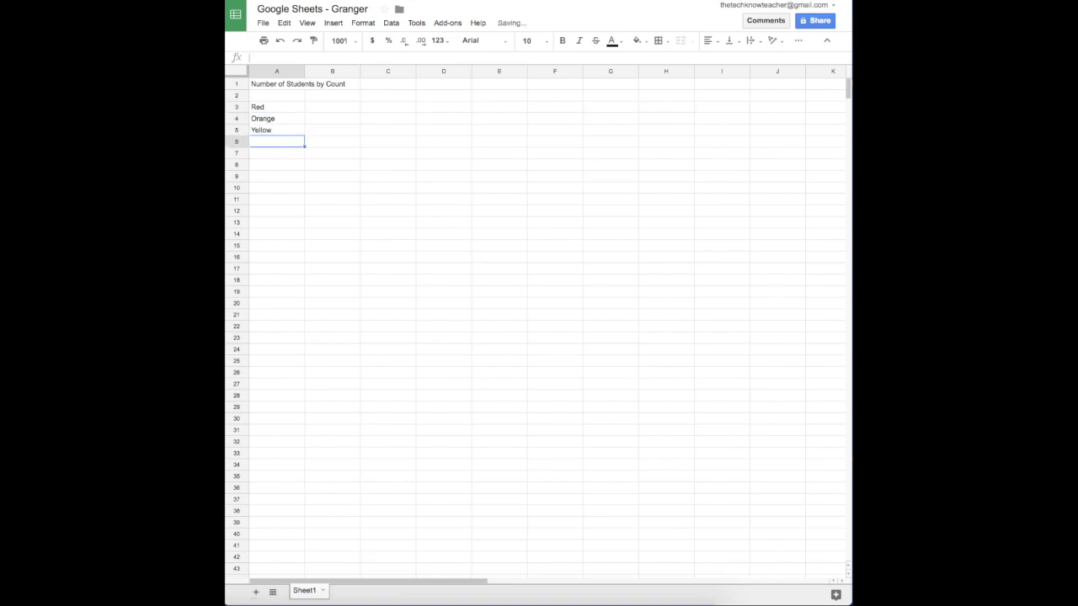
type("Green")
key("Return")
type("Blue")
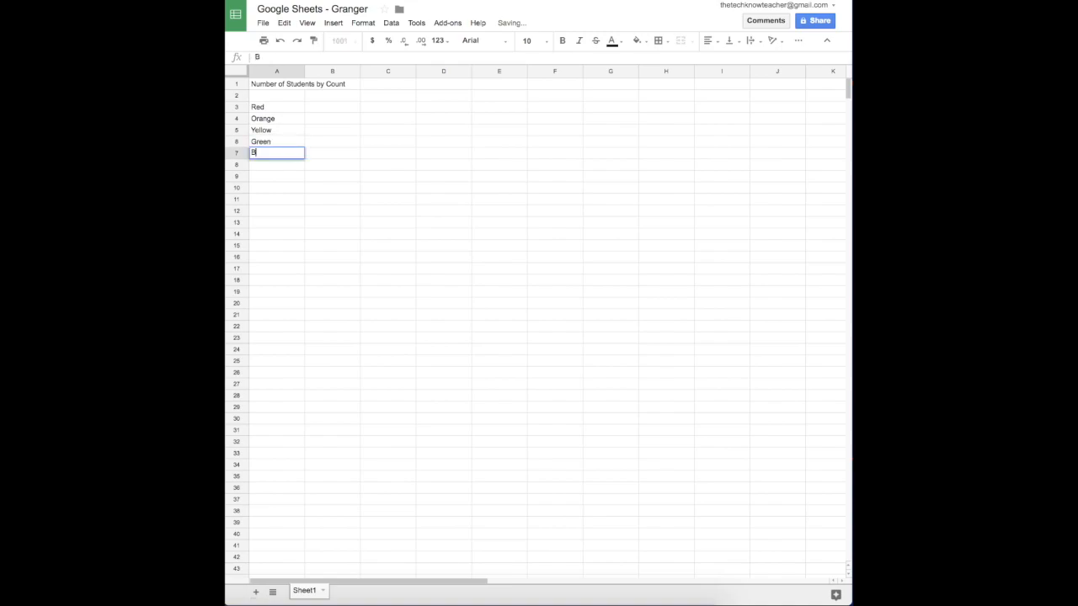
key("Return")
type("Purple")
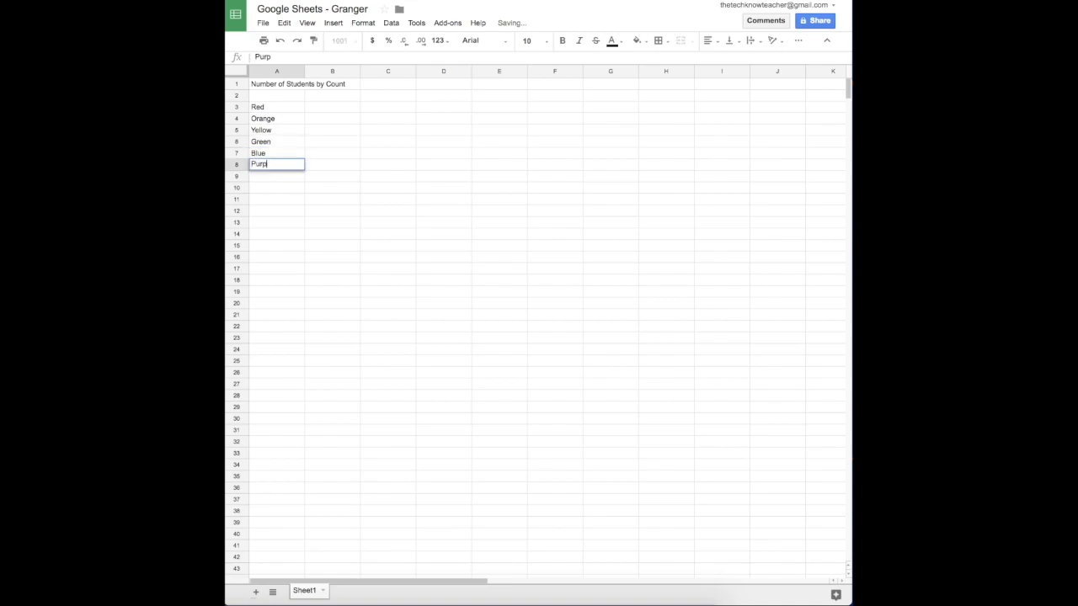
key("Return")
type("Total")
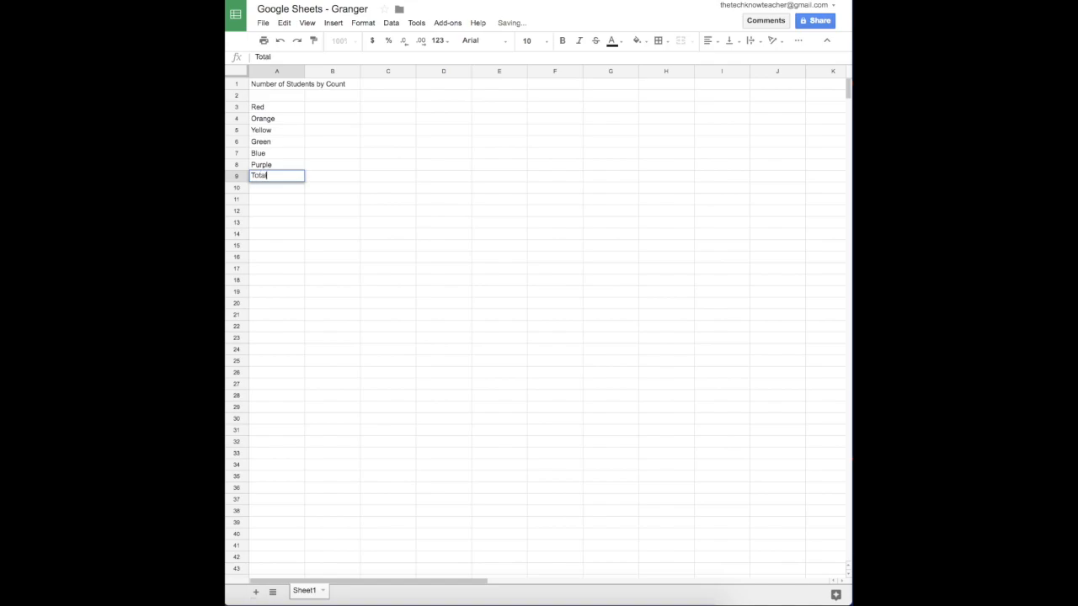
key("Return")
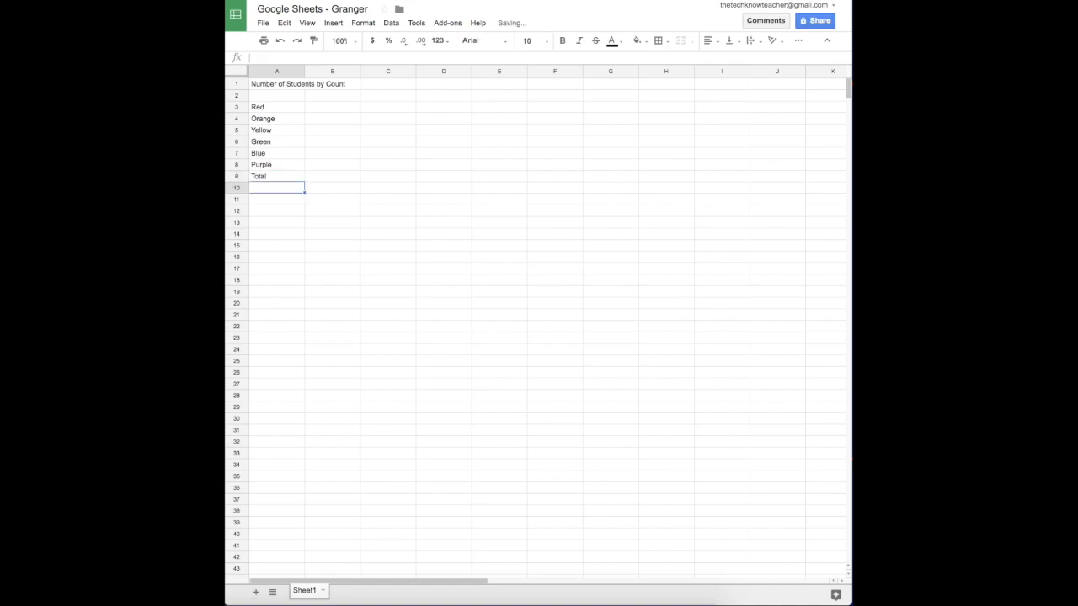
Enter the headers Favorite Color, Least Favorite Color and Color of Shirt in B2 through D2, and fit column C to its header.
left_click(320, 101)
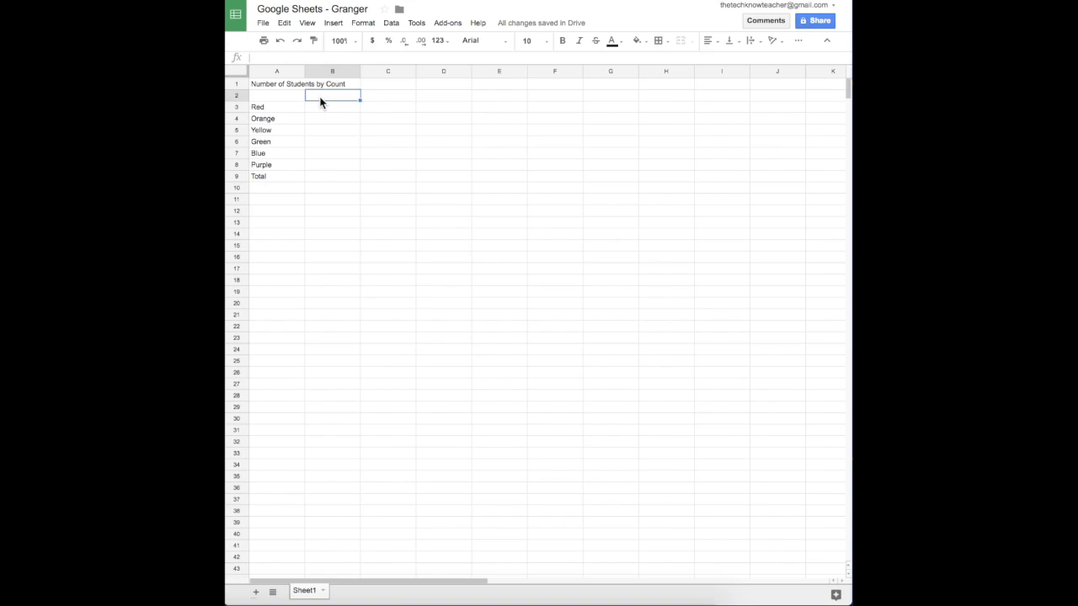
type("FA")
type("vorite Colo")
type("r")
key("Tab")
type("Least")
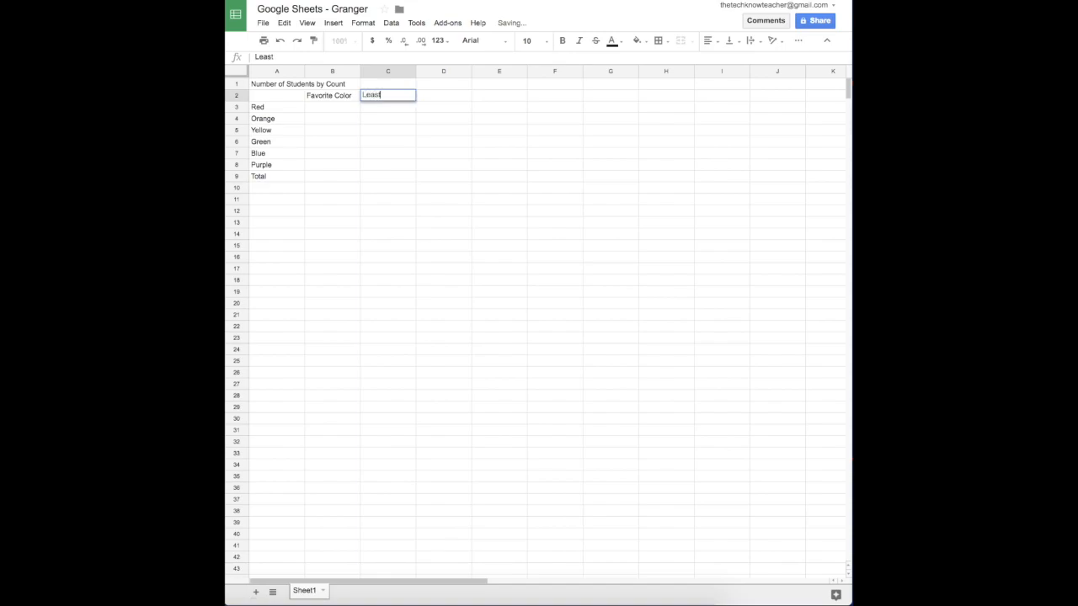
type(" Favorite Color")
key("Tab")
type("Color of Shirt")
key("Return")
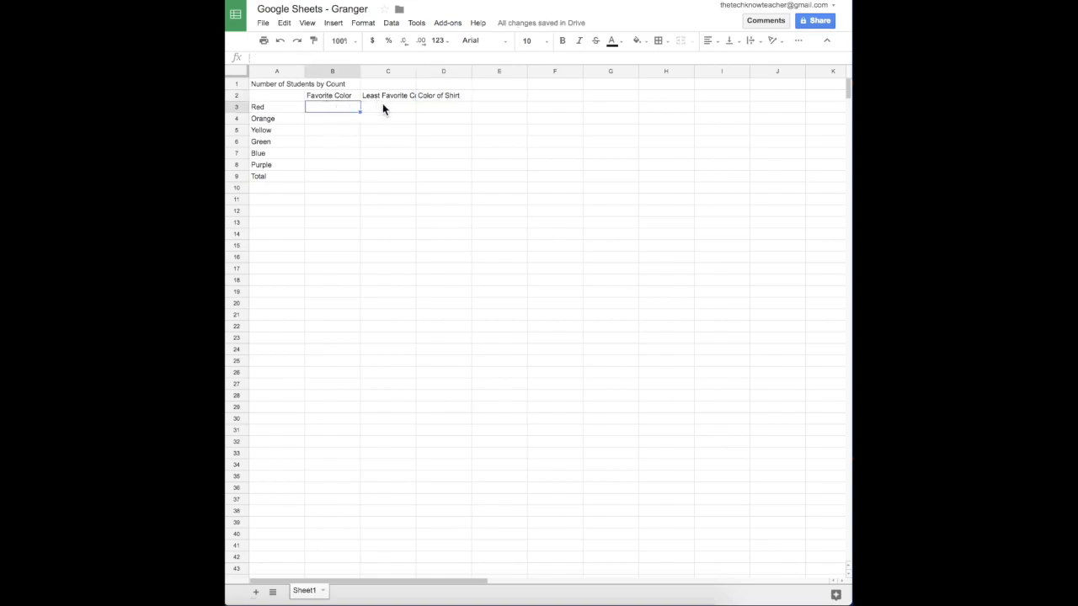
double_click(415, 71)
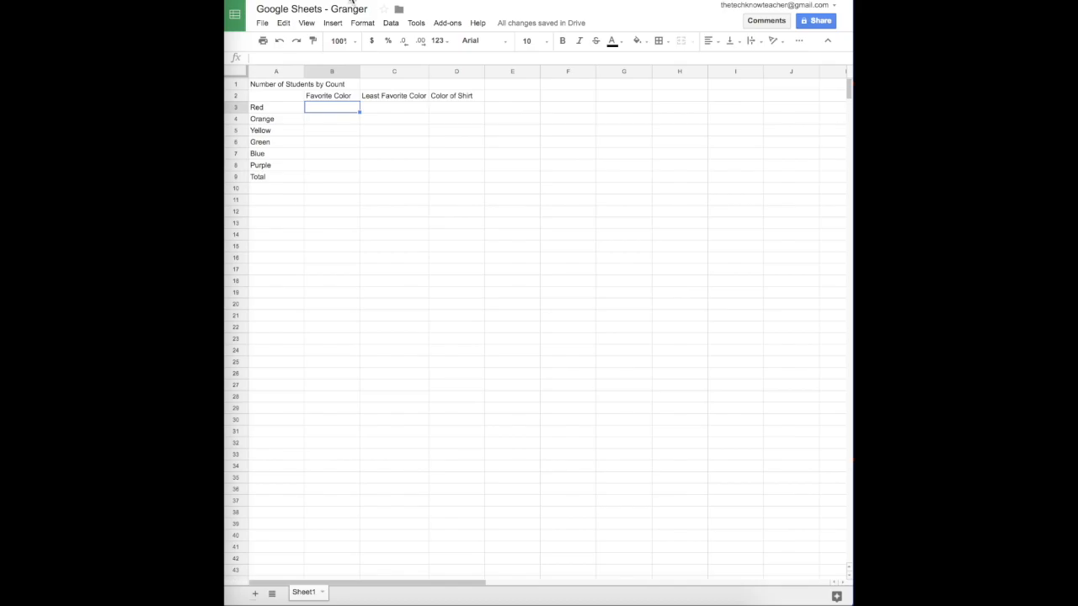
Fill the Favorite Color counts in B3 through B8 with 5, 2, 2, 3, 7 and 6.
left_click(328, 113)
left_click(328, 110)
type("5")
key("Return")
type("2")
key("Return")
type("2")
key("Return")
type("3")
key("Return")
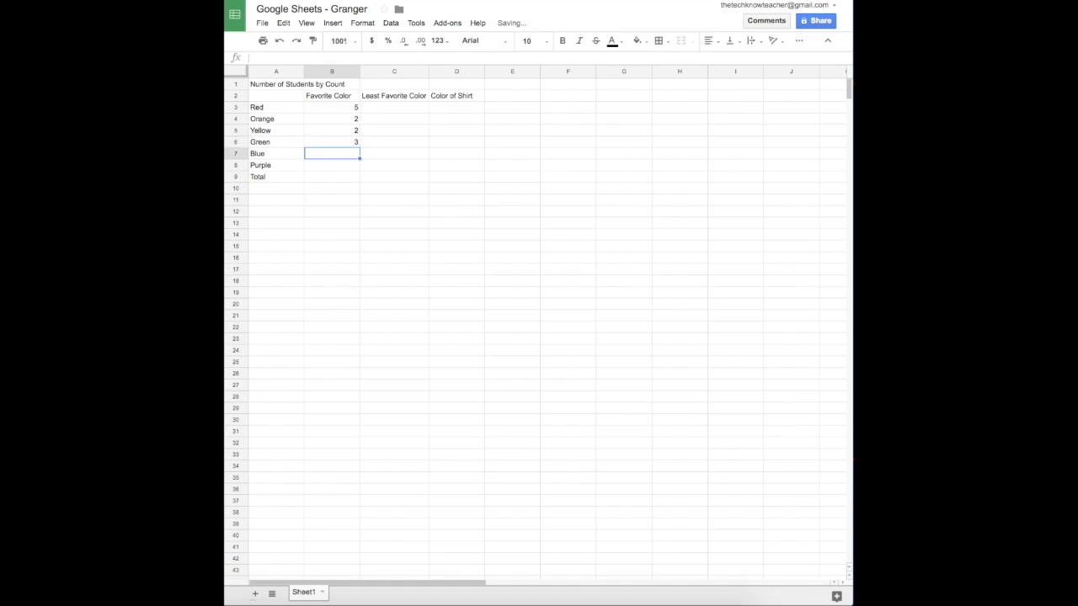
type("7")
key("Return")
type("6")
key("Return")
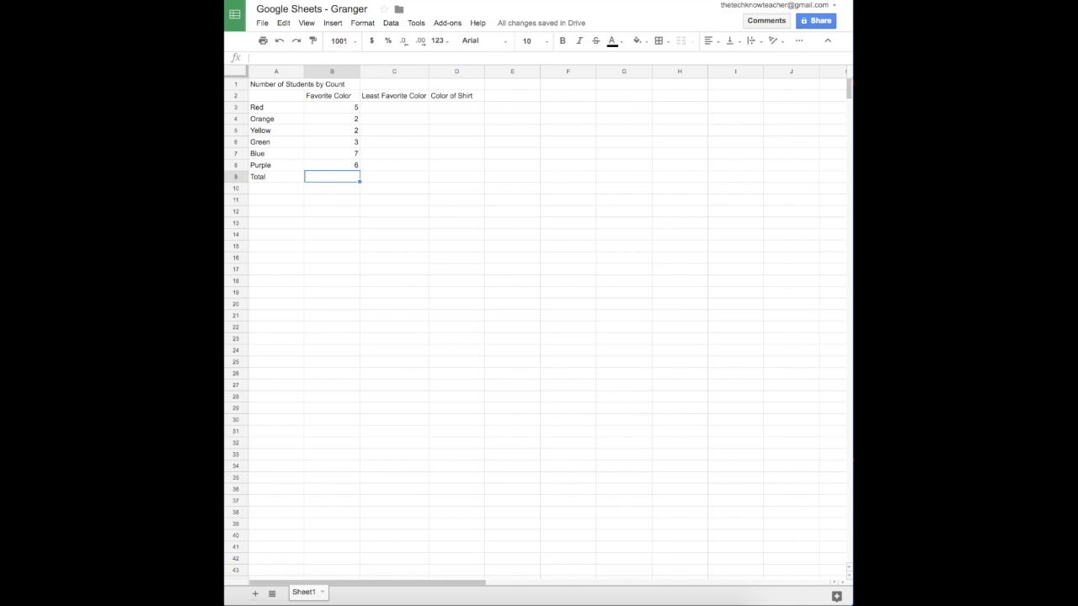
Total the Favorite Color counts in cell B9 with the suggested formula =SUM(B3:B8).
type("=")
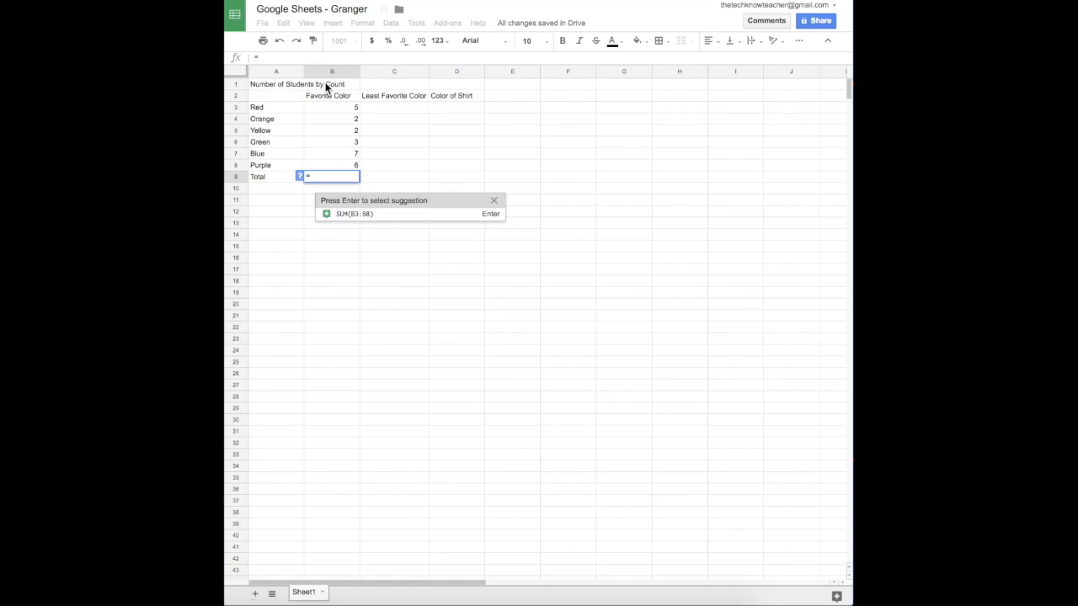
left_click(327, 113)
left_click_drag(326, 116, 332, 172)
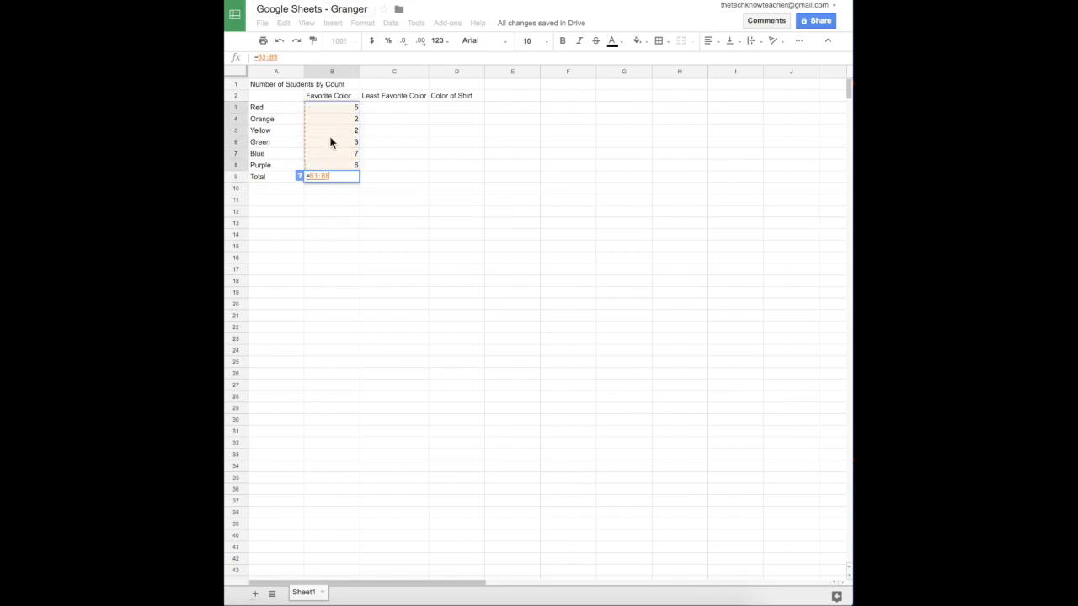
key("BackSpace")
key("BackSpace")
key("BackSpace")
key("BackSpace")
key("BackSpace")
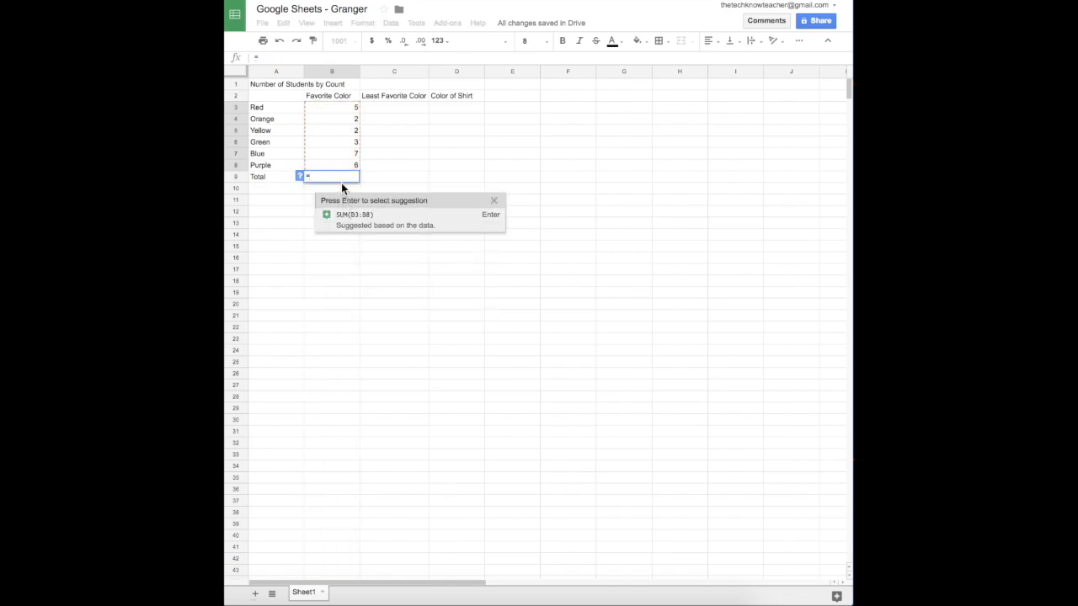
key("Return")
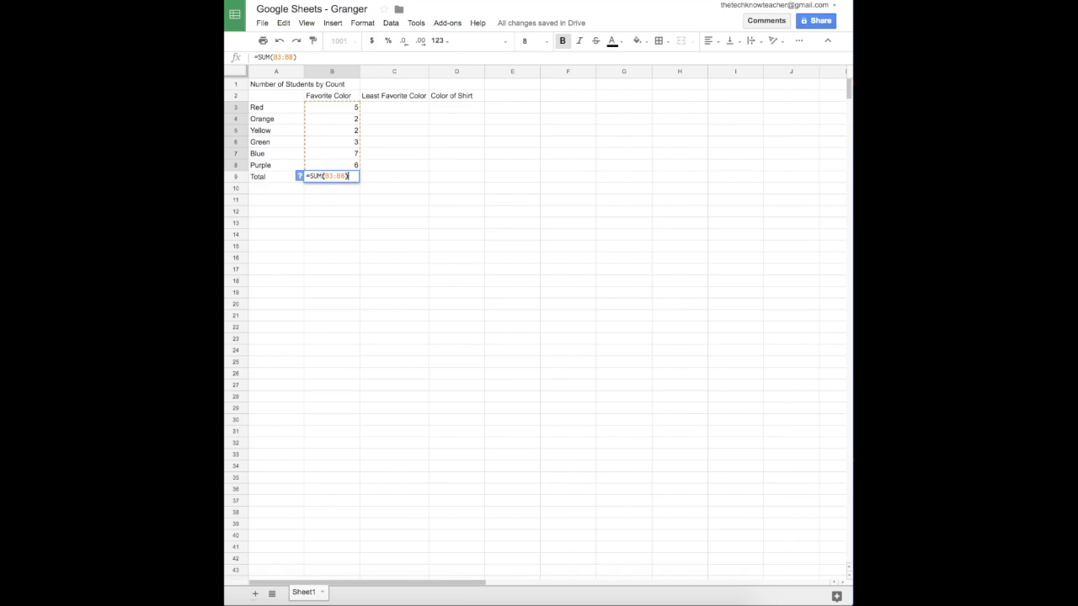
key("Return")
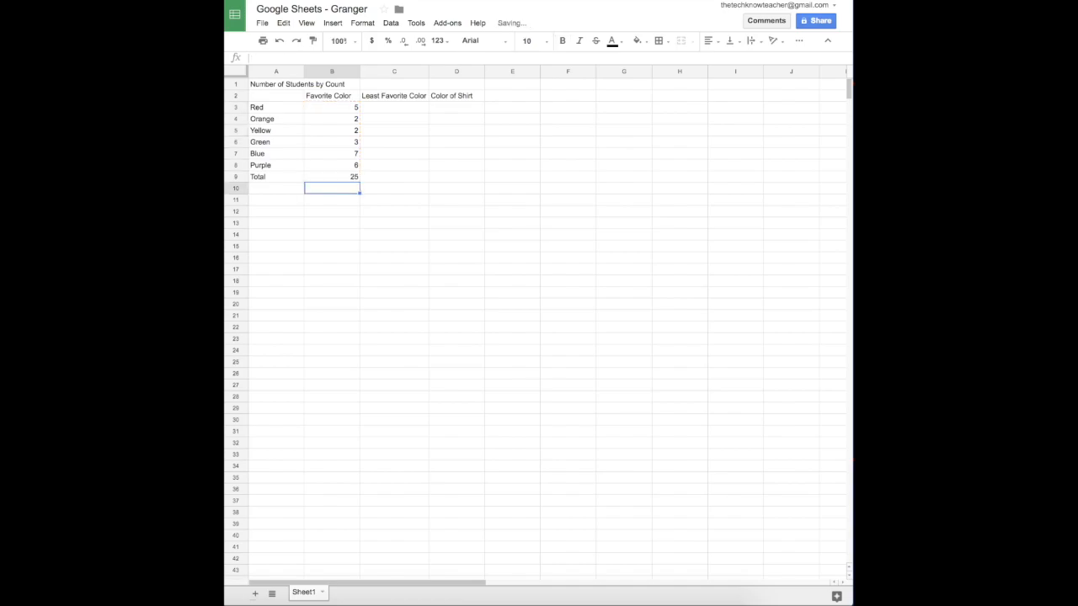